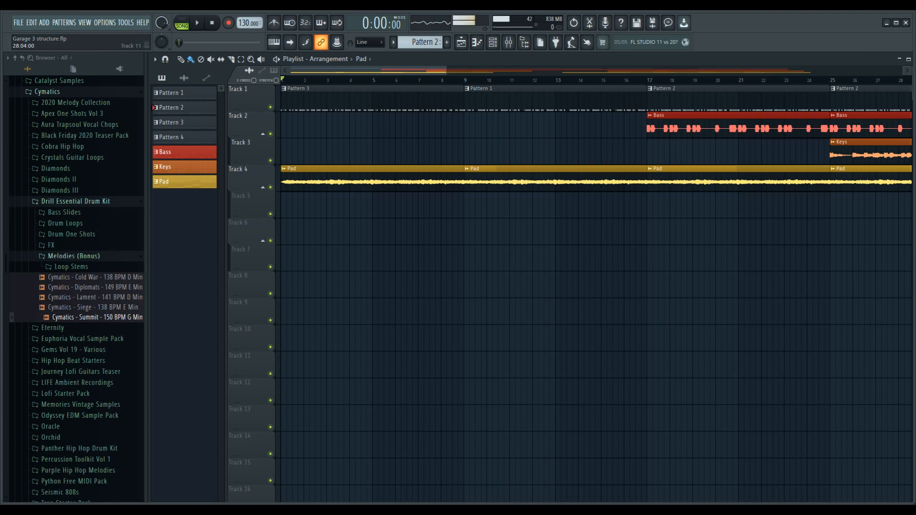
Play the arrangement's opening from bar 1, and listen from bar 9 through the bass entry up to about bar 25.
key(space)
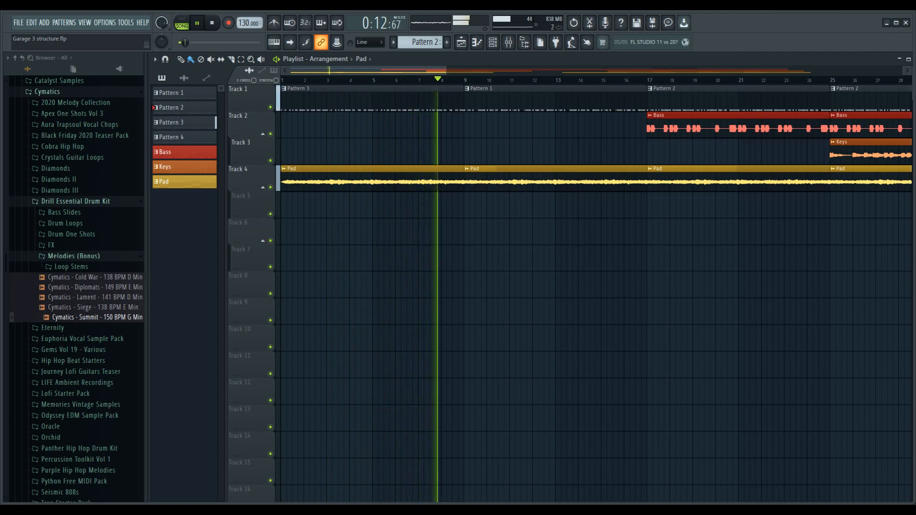
key(space)
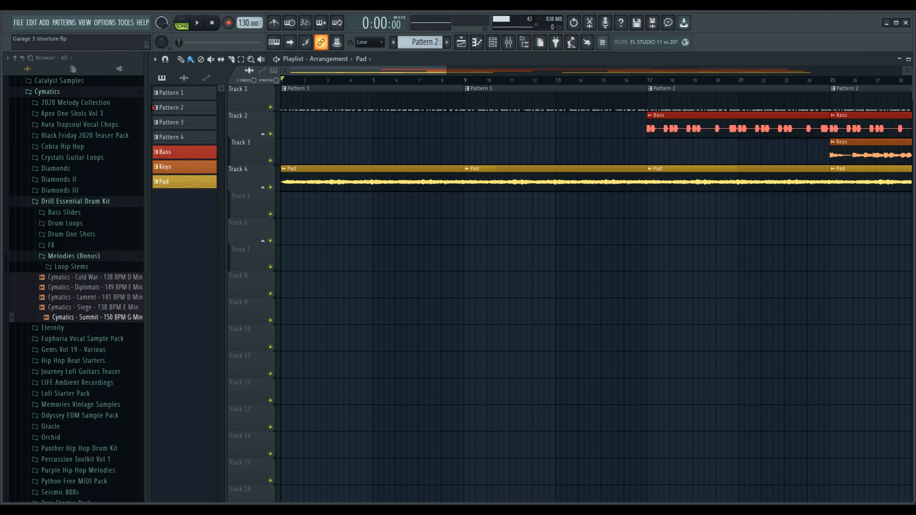
click(463, 80)
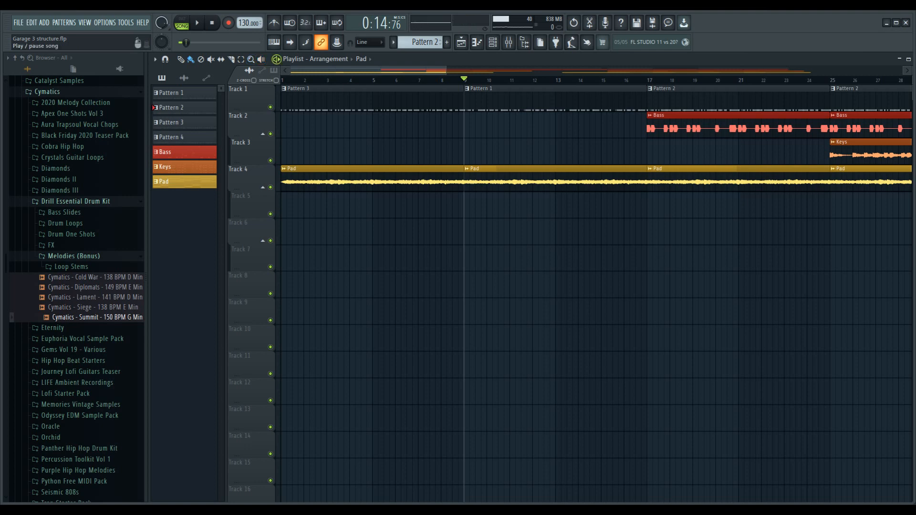
key(space)
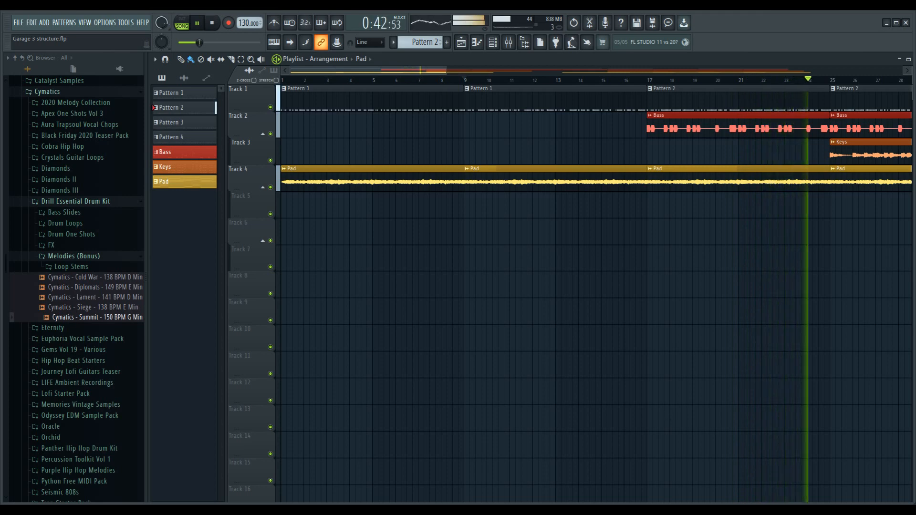
key(space)
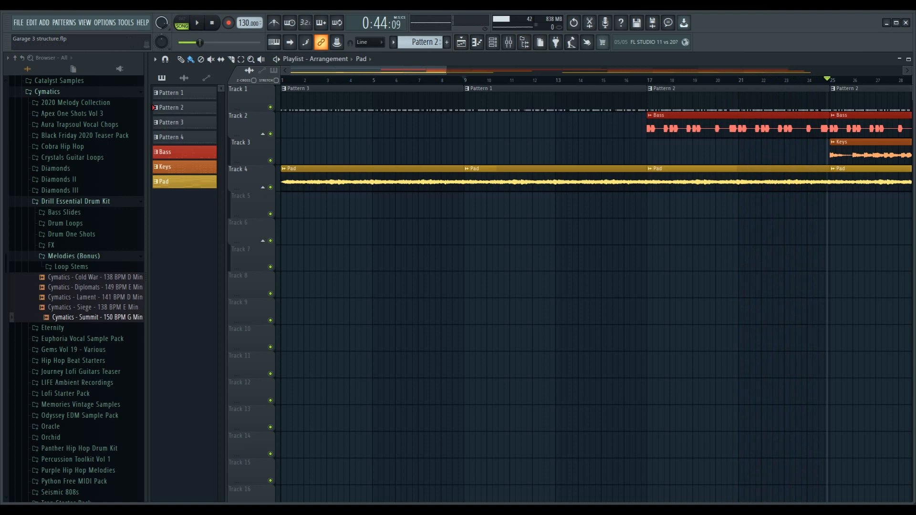
Play the section from bar 25, where the Keys clips enter, up to about bar 41.
drag(368, 70, 471, 70)
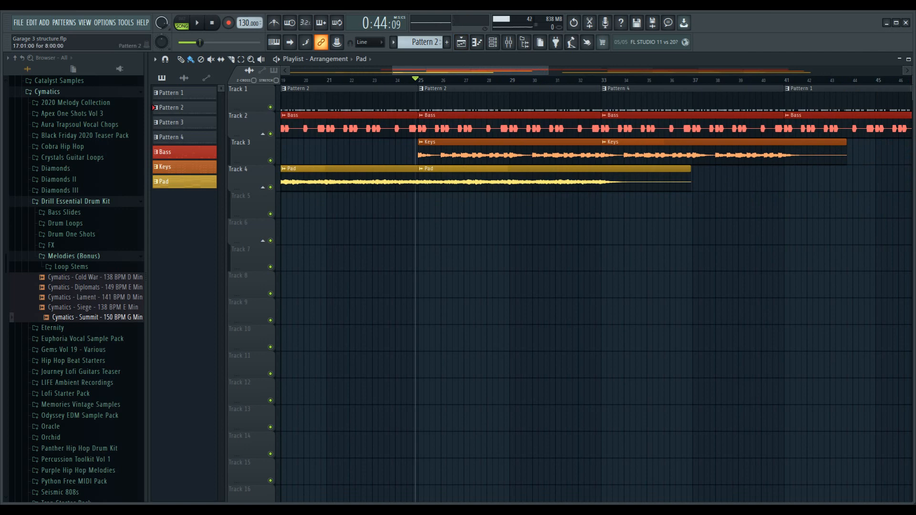
click(419, 80)
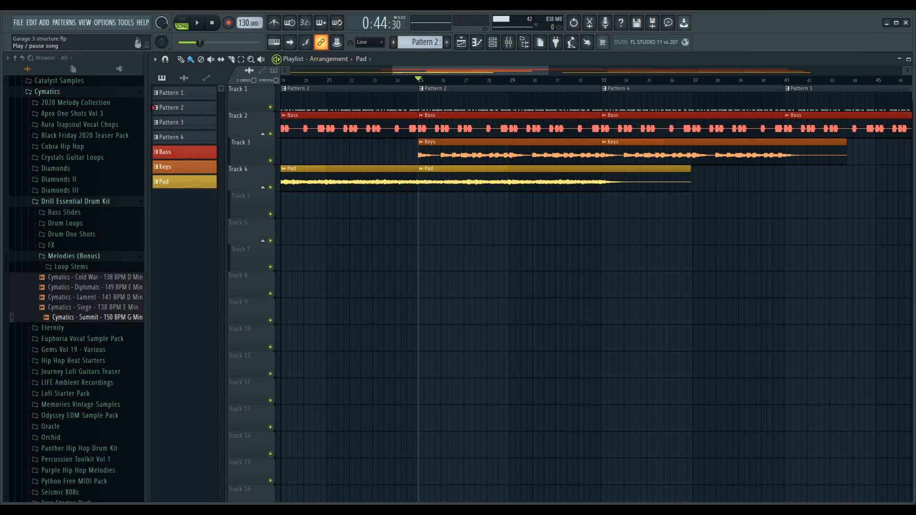
key(space)
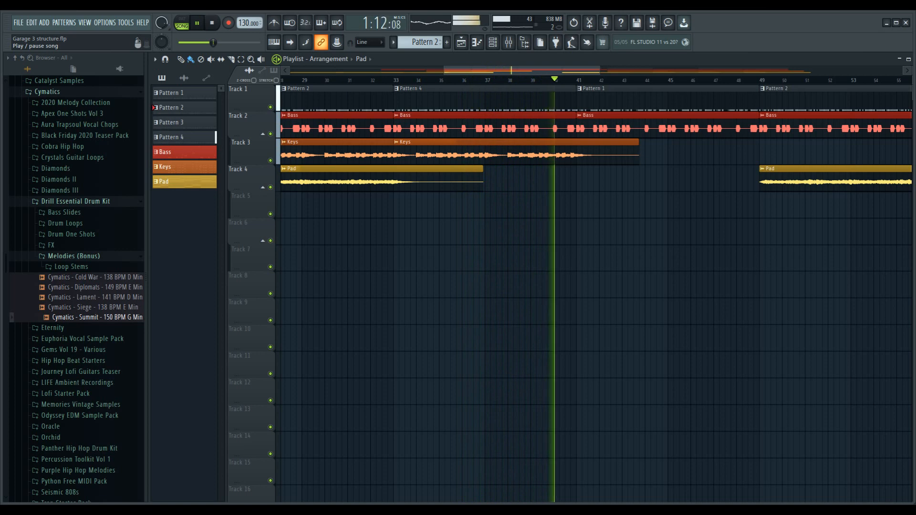
key(space)
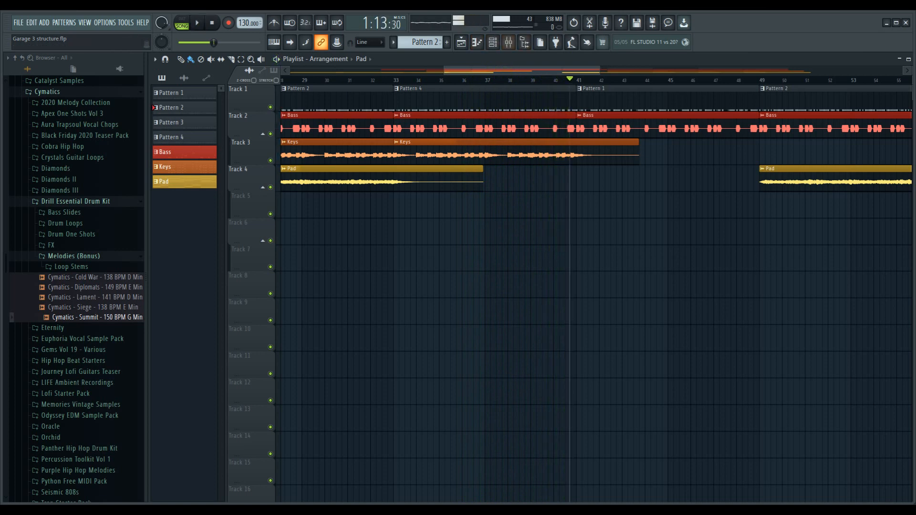
Place the playhead at bar 41 and save the project.
drag(507, 71, 548, 71)
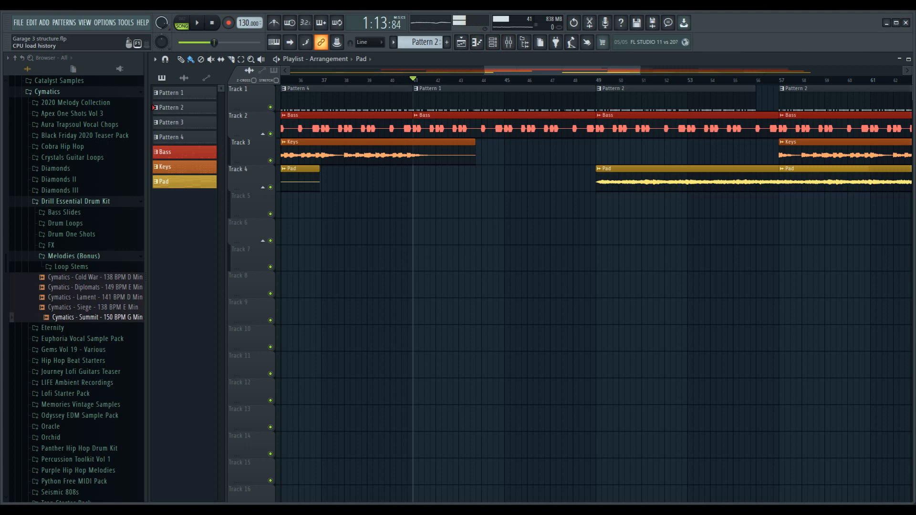
key(ctrl+s)
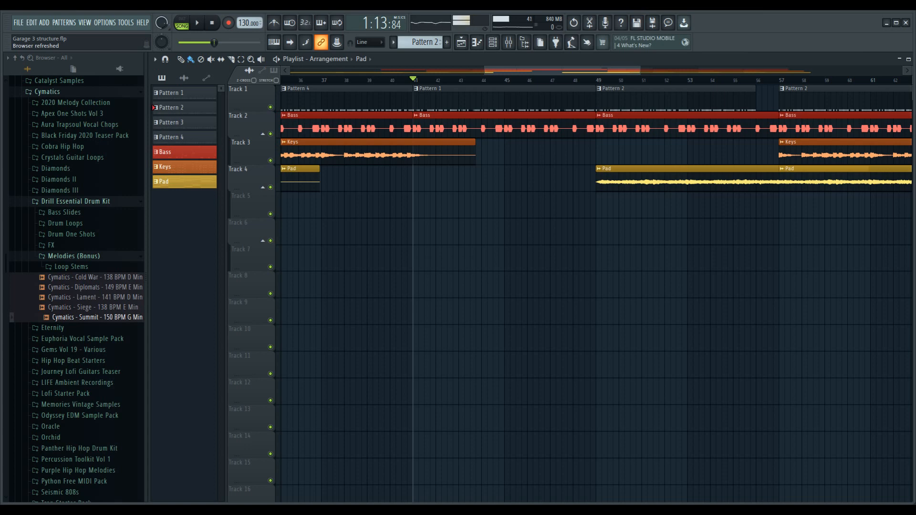
Review the clip layout from the intro to about bar 72, and play the arrangement from bar 41 to about bar 65.
drag(506, 70, 316, 71)
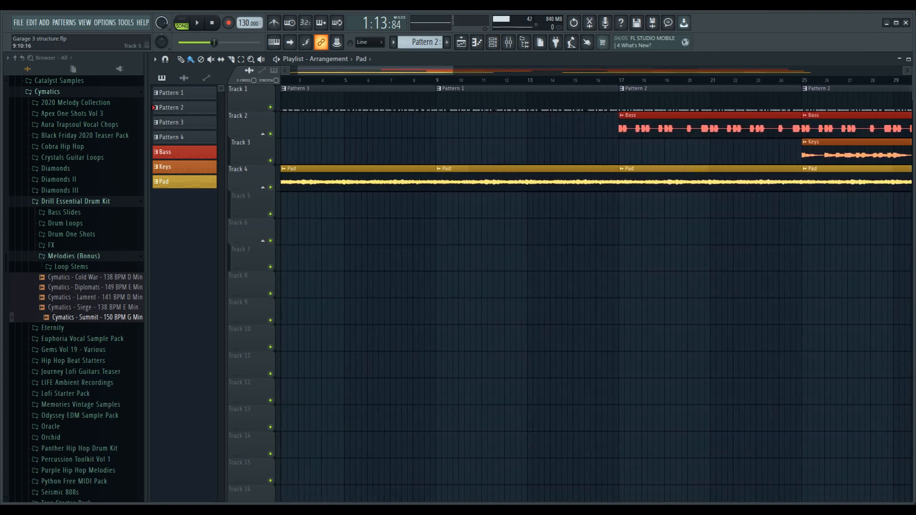
drag(375, 70, 426, 71)
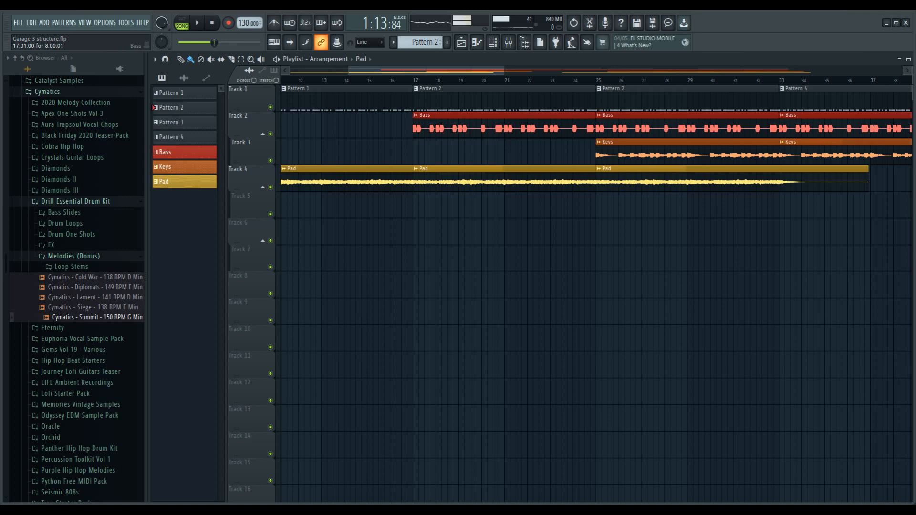
drag(458, 71, 595, 70)
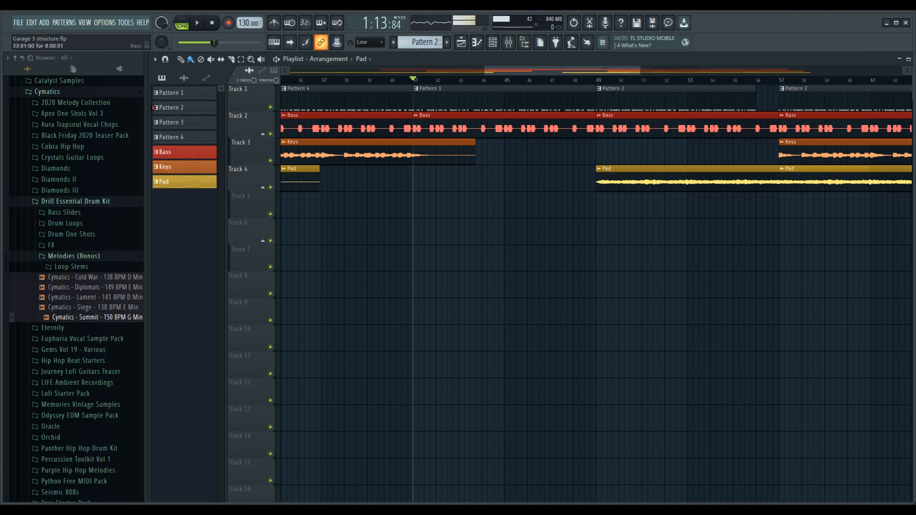
drag(563, 70, 618, 71)
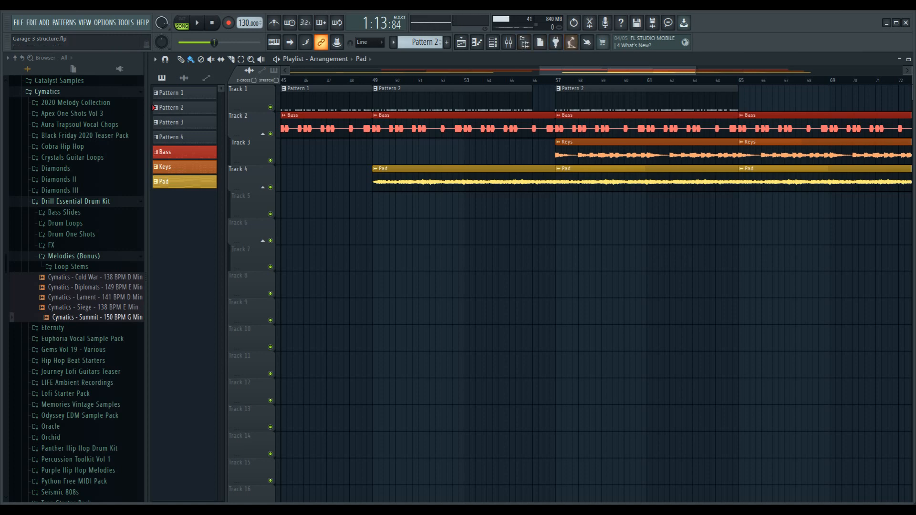
drag(620, 71, 556, 70)
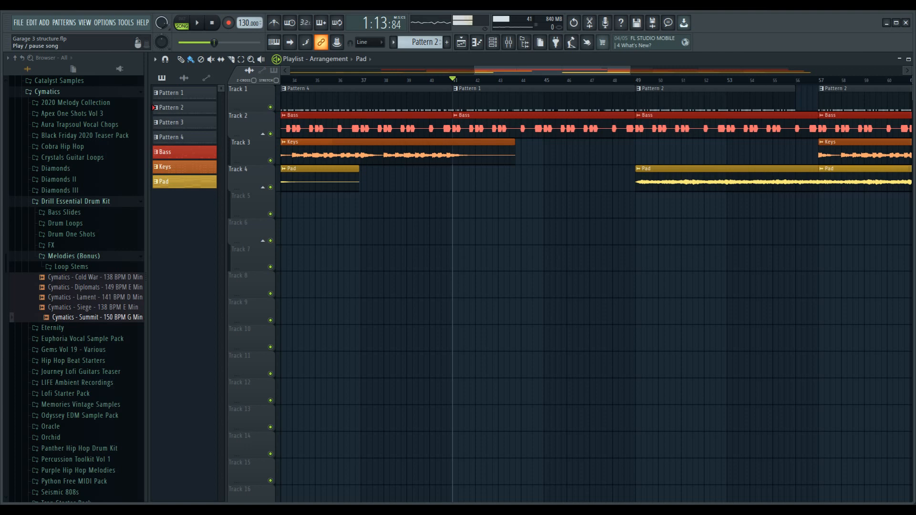
key(space)
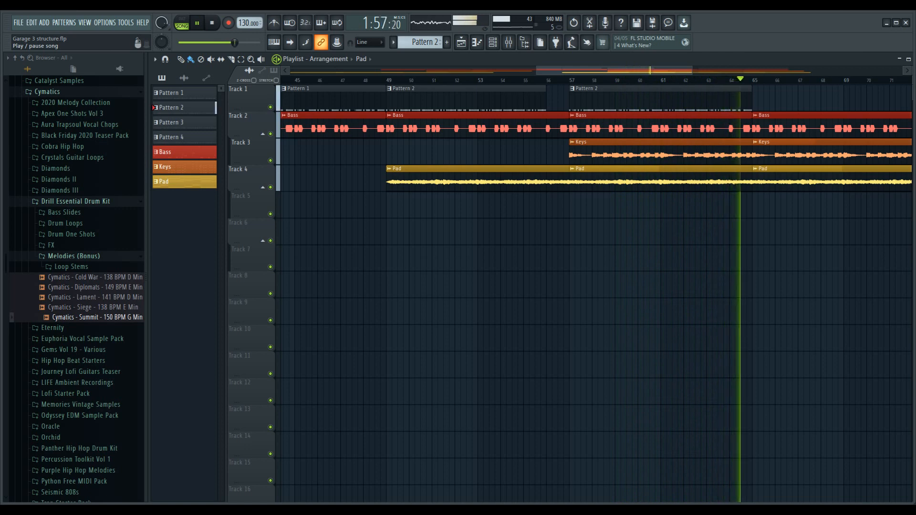
click(197, 23)
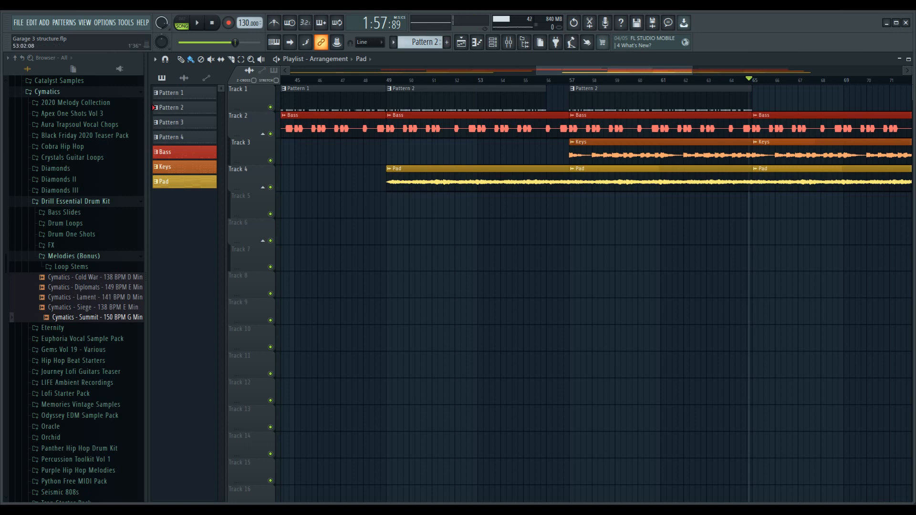
Replay the transition from bar 53 across the gap in the drum patterns to just past bar 57.
click(478, 80)
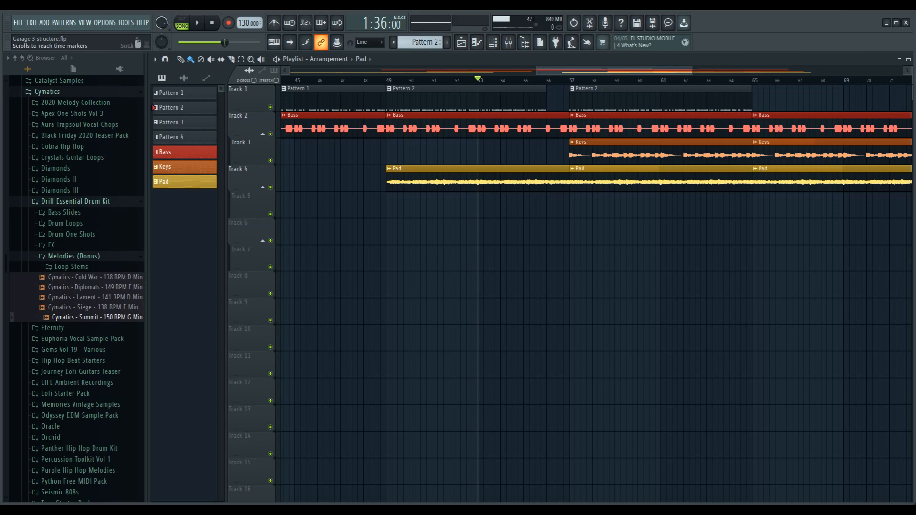
key(space)
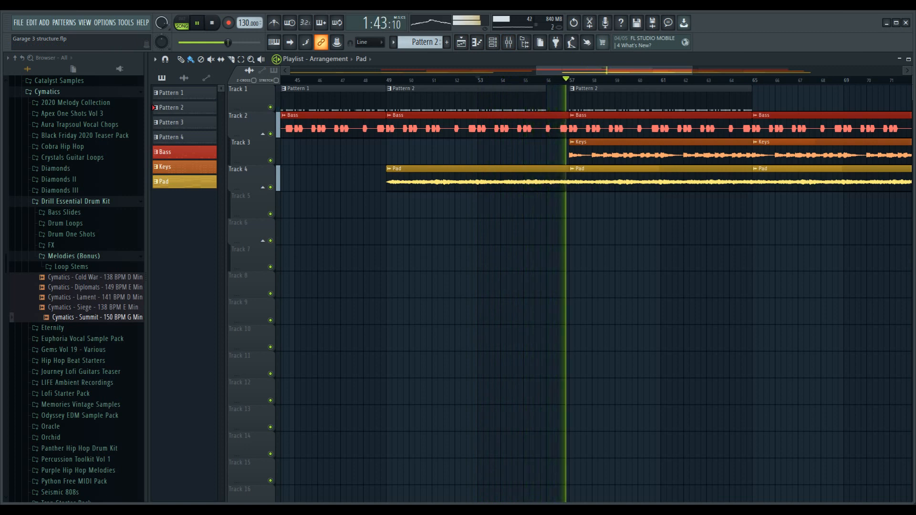
key(space)
key(space)
key(space)
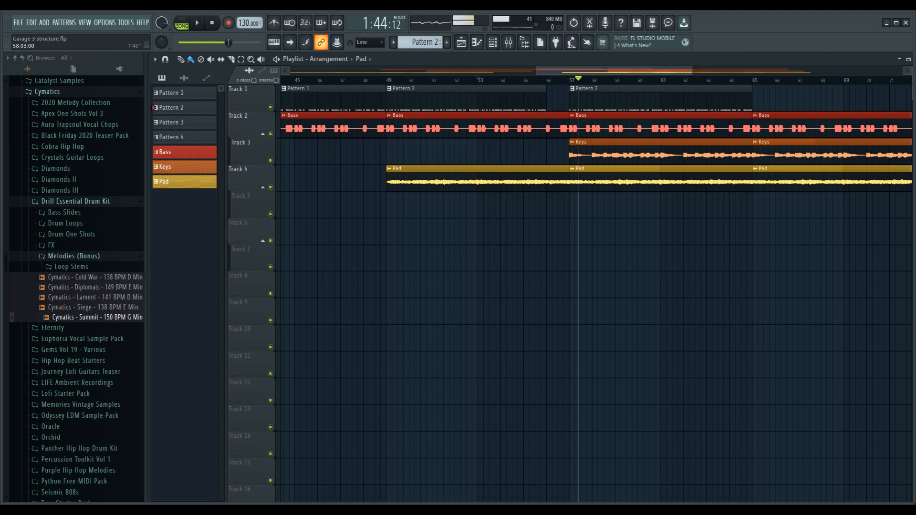
Play the section from bar 65, through the stretch without drums and the Pattern 3 clip, to about bar 81.
drag(597, 71, 665, 70)
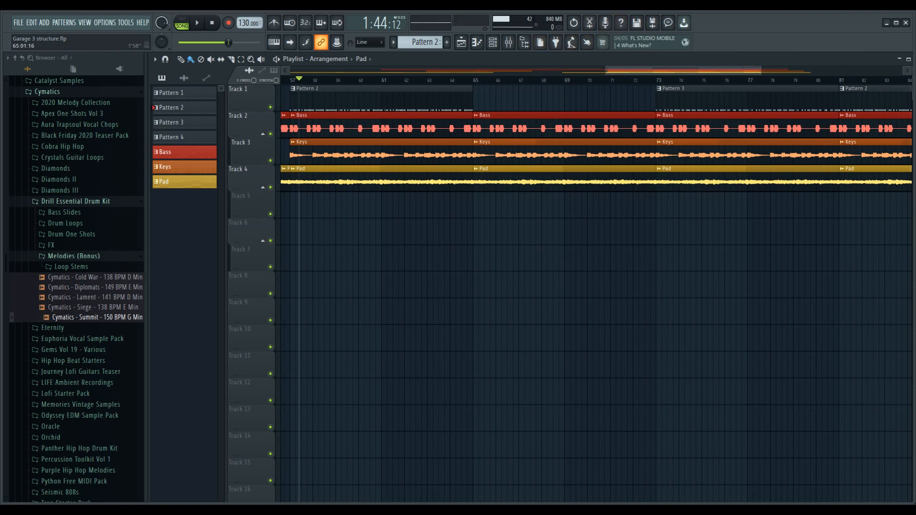
click(473, 79)
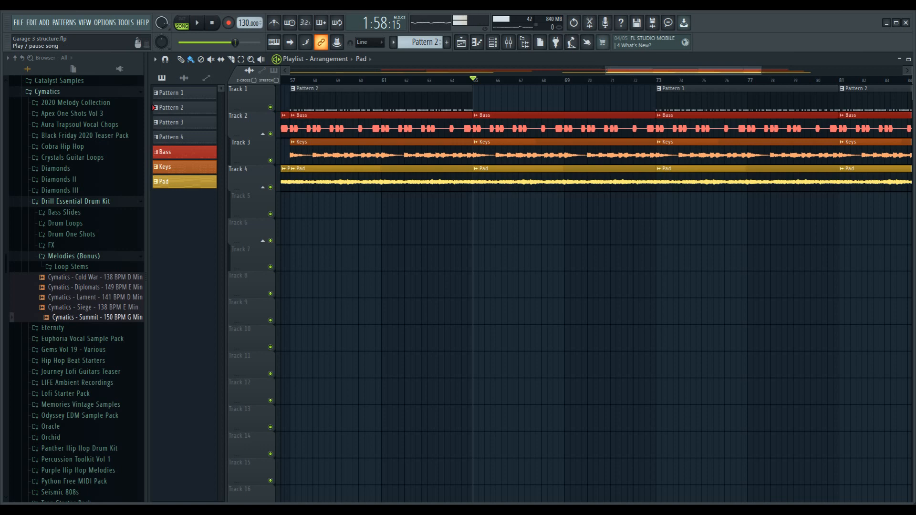
click(197, 23)
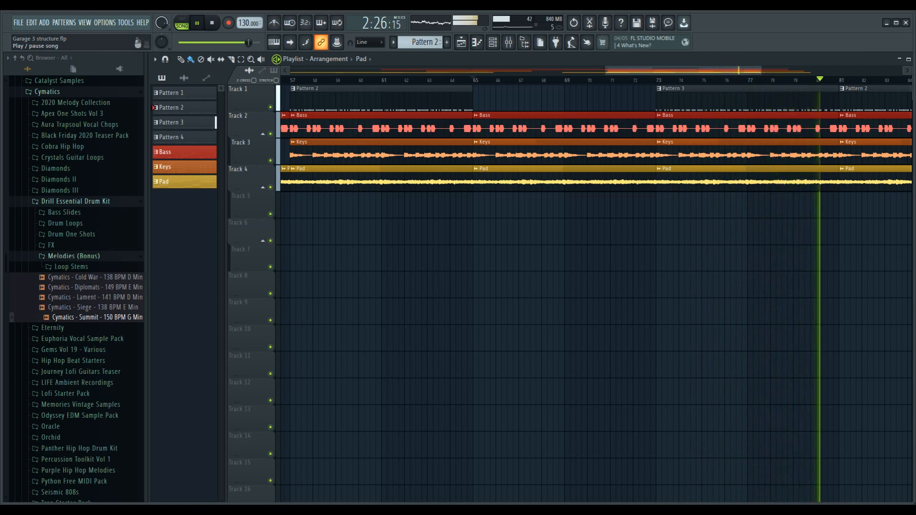
key(space)
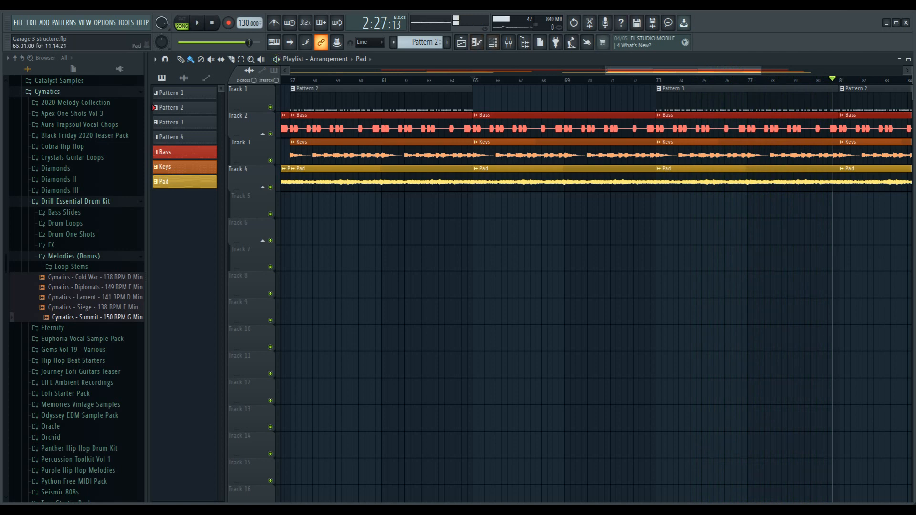
Play the final section from bar 81 until the Keys and Pad tails fade out, and stop playback.
drag(683, 71, 734, 70)
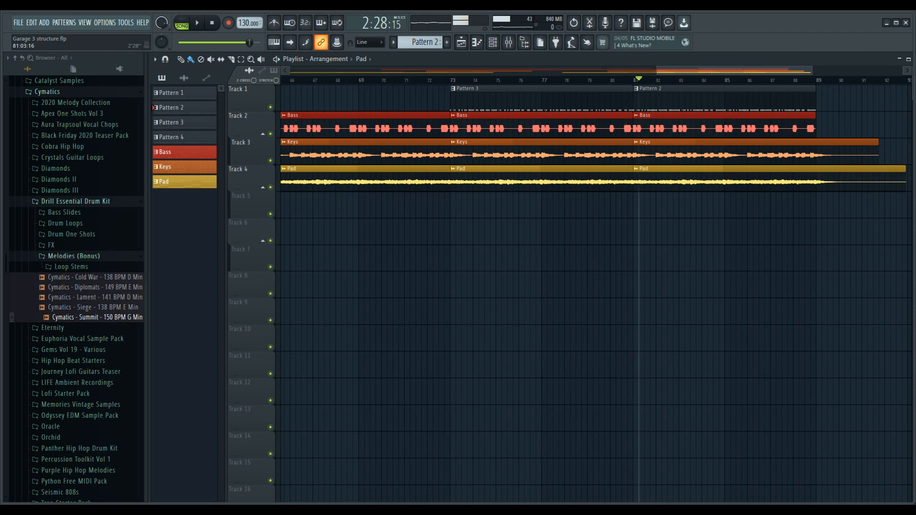
key(space)
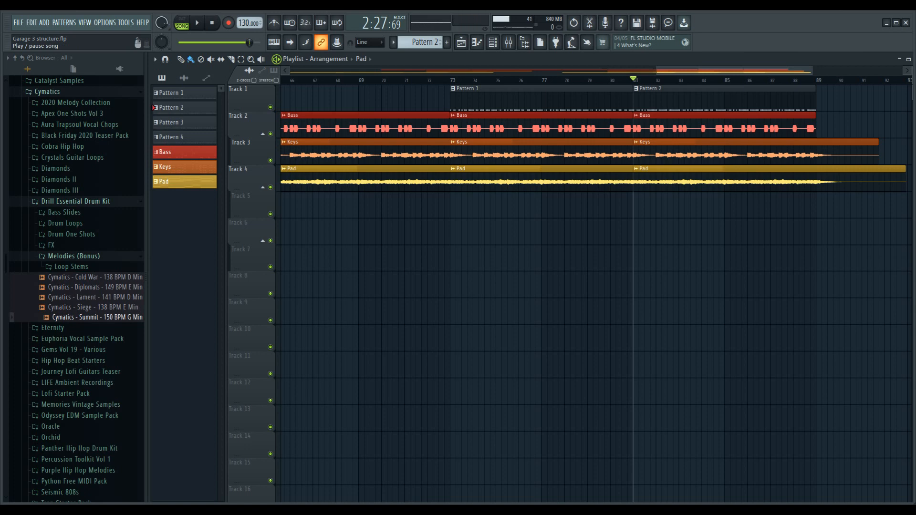
click(197, 23)
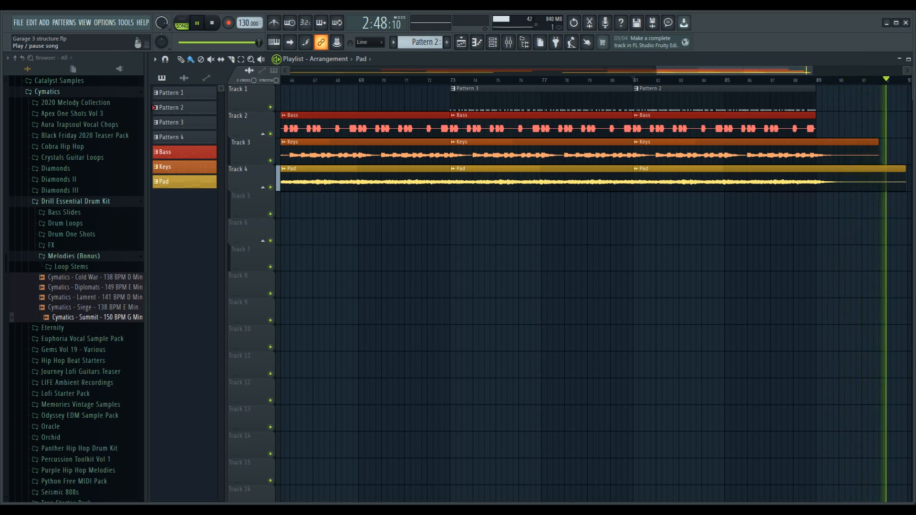
click(197, 23)
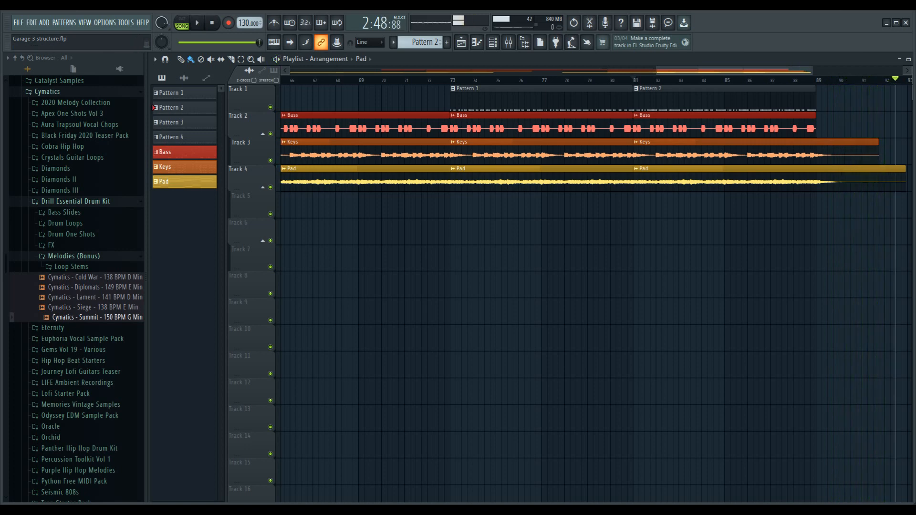